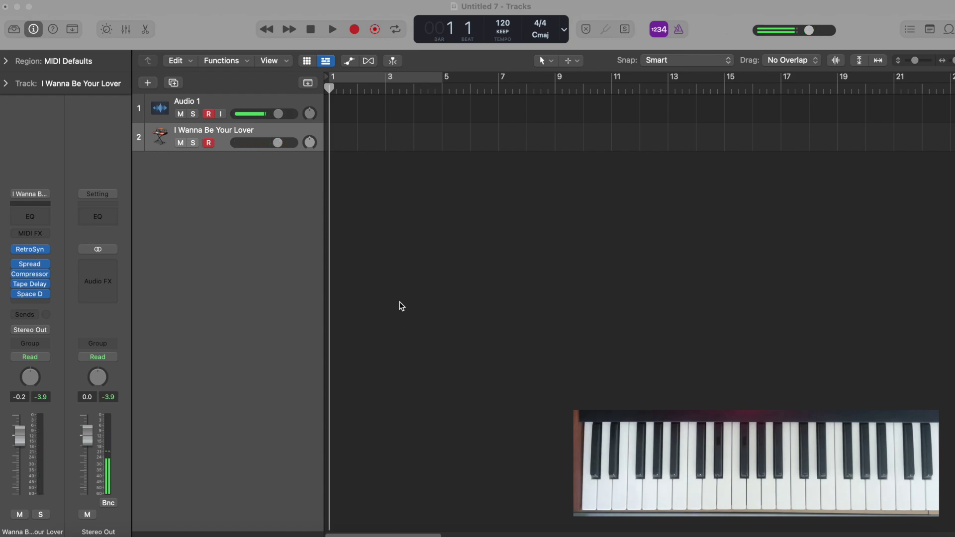
- Bypass the Spread, Compressor, Tape Delay and Space D effects on the I Wanna Be Your Lover track
left_click(399, 301)
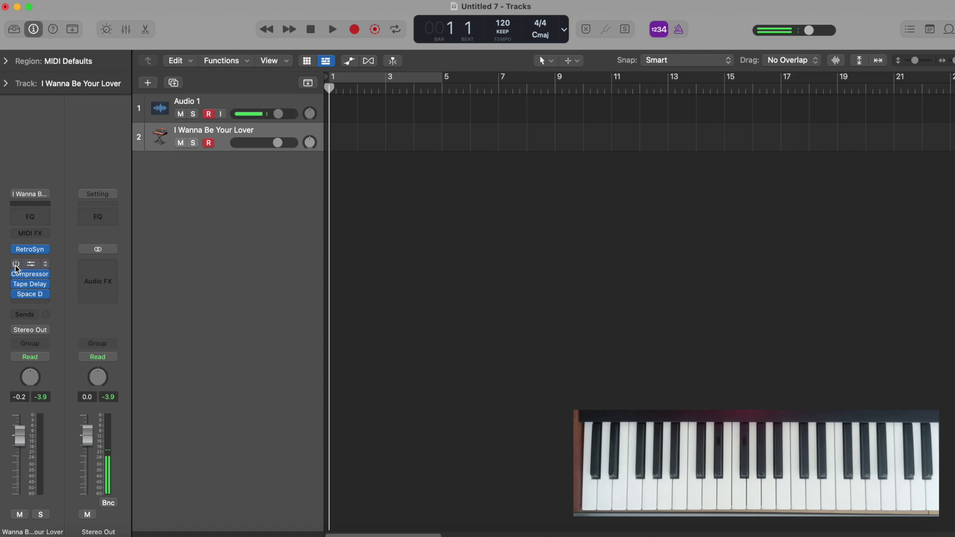
left_click(17, 283)
left_click(16, 283)
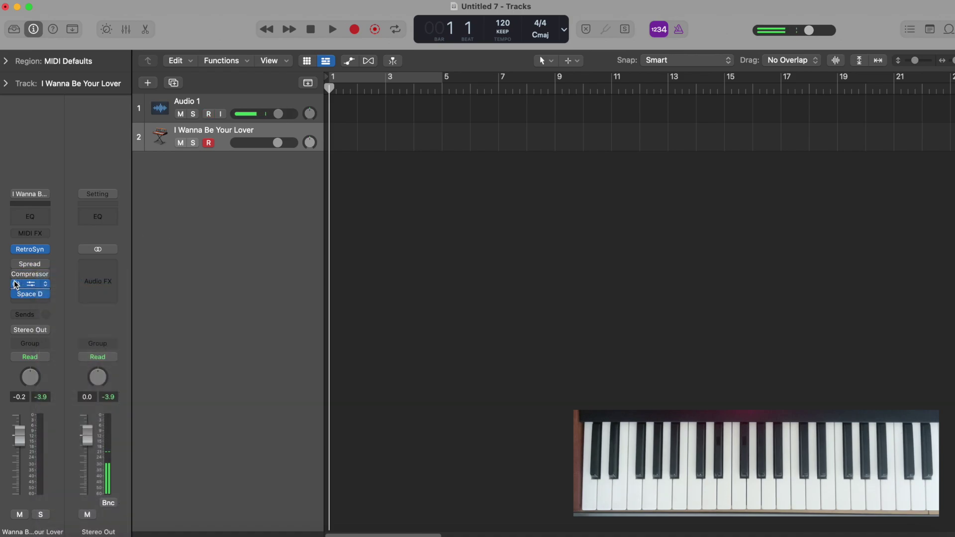
- Open the track's Retro Synth instrument and recall its default setting
left_click(28, 254)
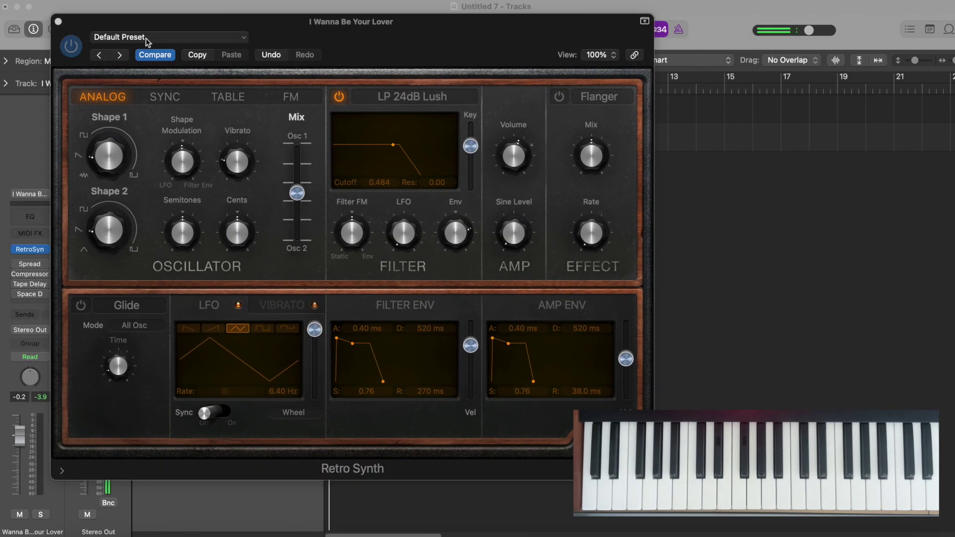
left_click(145, 37)
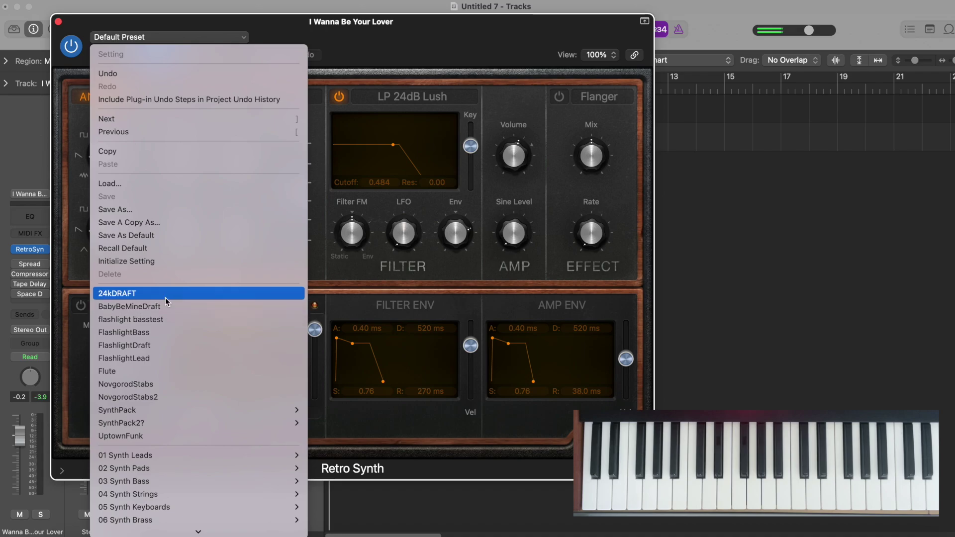
left_click(160, 248)
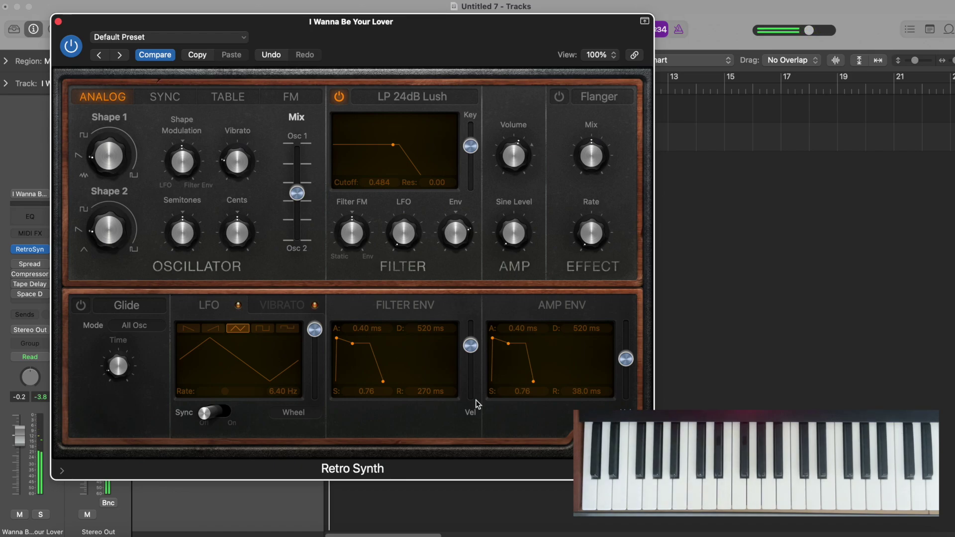
- Set Retro Synth's global Polyphony to 8, Voice Detune and Stereo Spread to 0.00, and Unison to Off
left_click(627, 431)
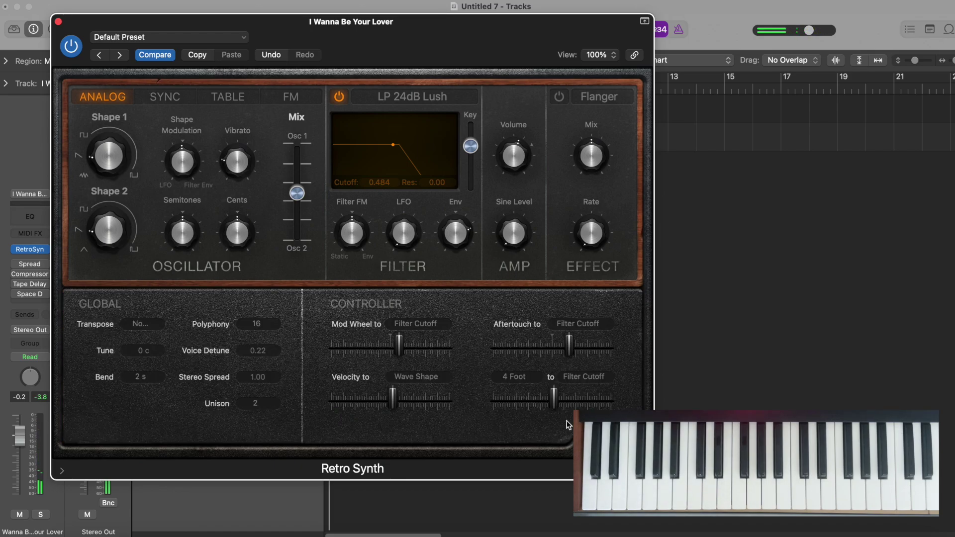
left_click(253, 326)
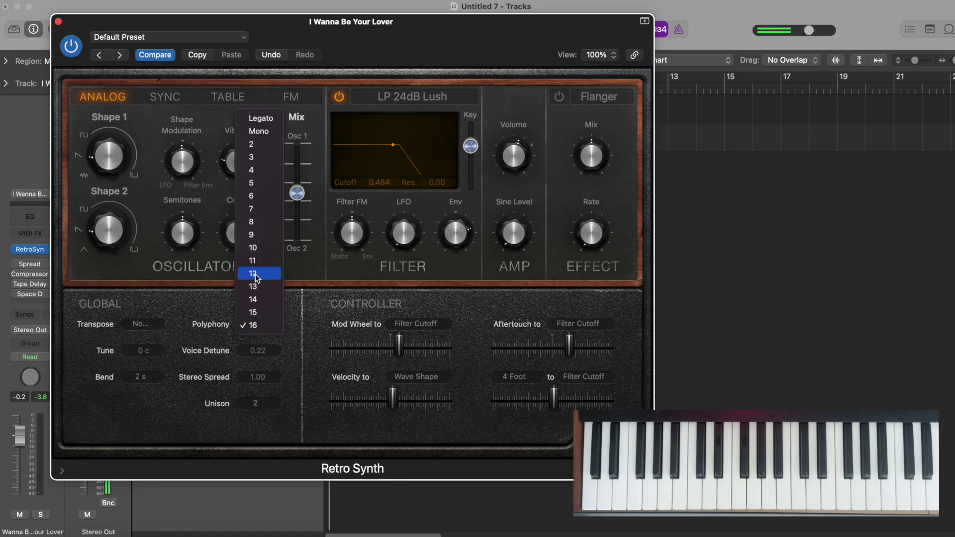
left_click(261, 222)
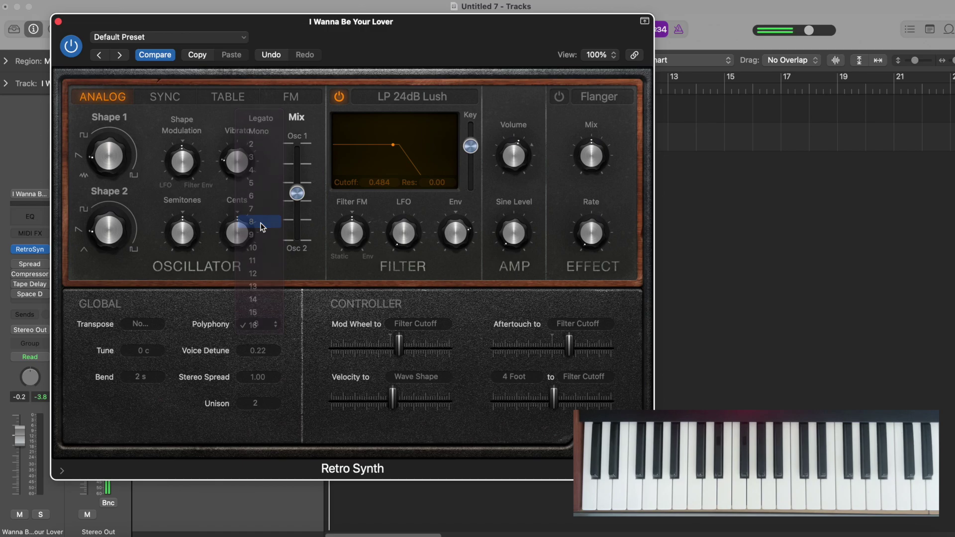
left_click_drag(258, 352, 249, 386)
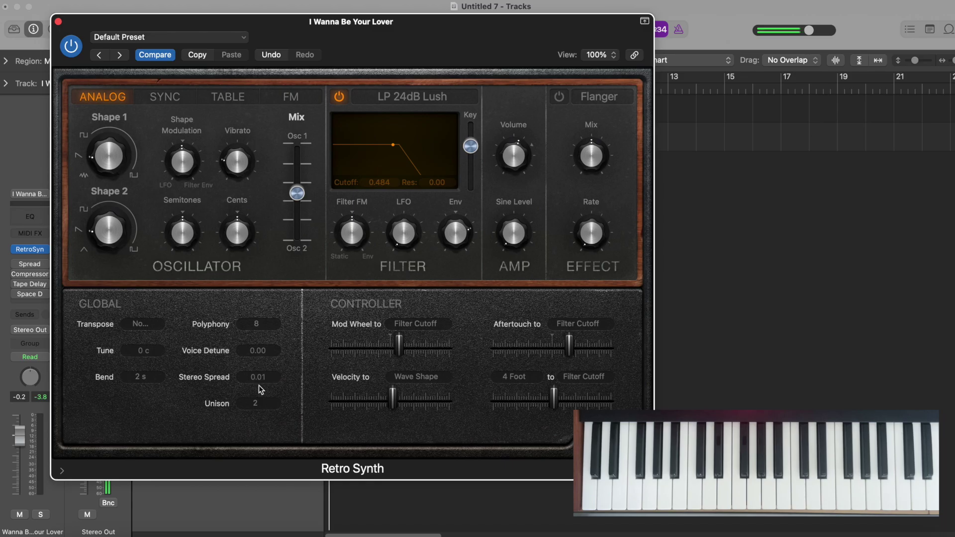
left_click_drag(258, 385, 259, 391)
left_click(255, 404)
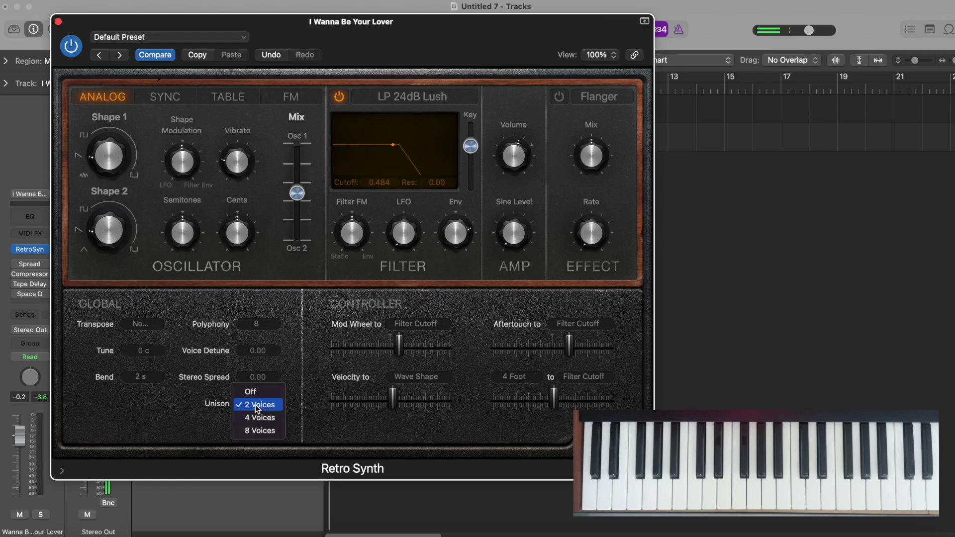
left_click(251, 392)
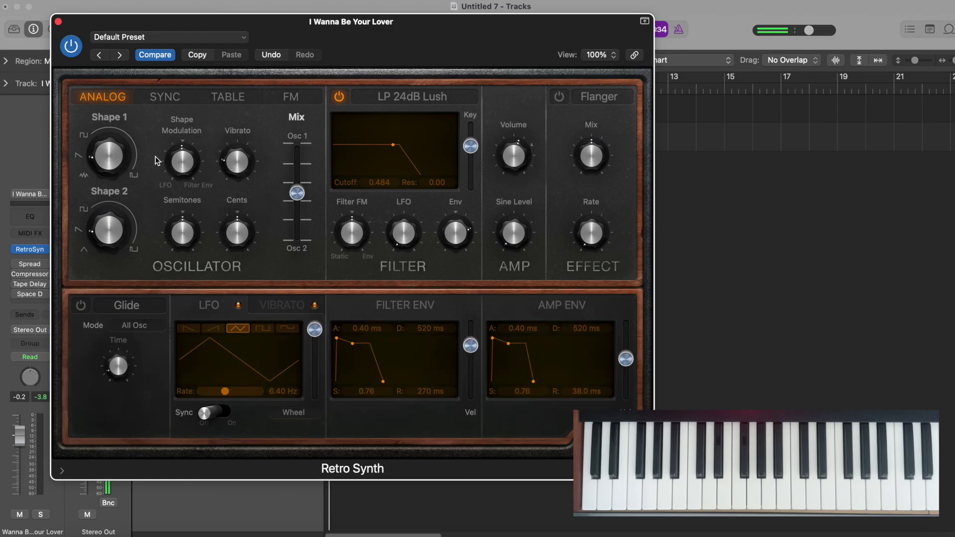
- Set the analog oscillator's Vibrato to about 0.08 semi and turn Shape 2 up to 50.0 % square
left_click(104, 160)
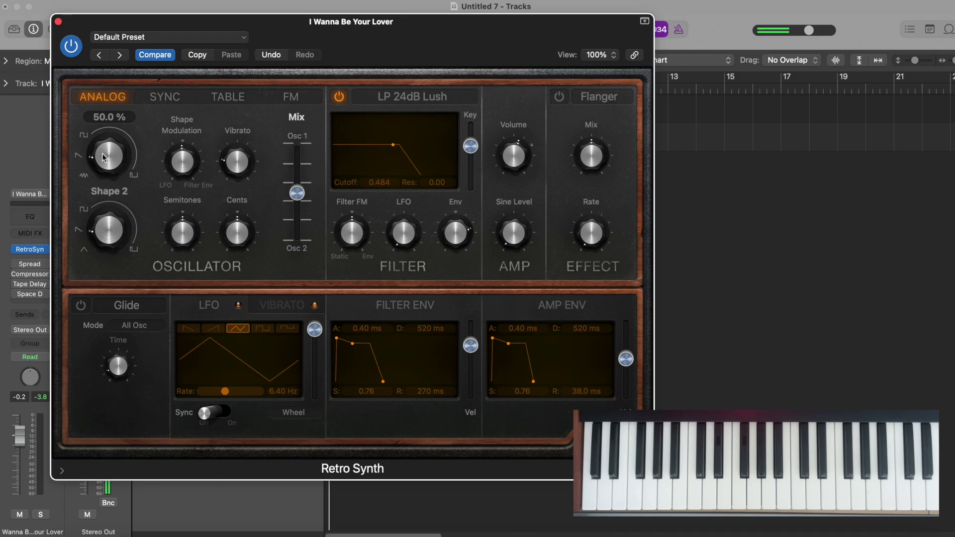
mouse_move(224, 169)
left_mouse_down()
mouse_move(235, 187)
mouse_move(238, 161)
left_mouse_up()
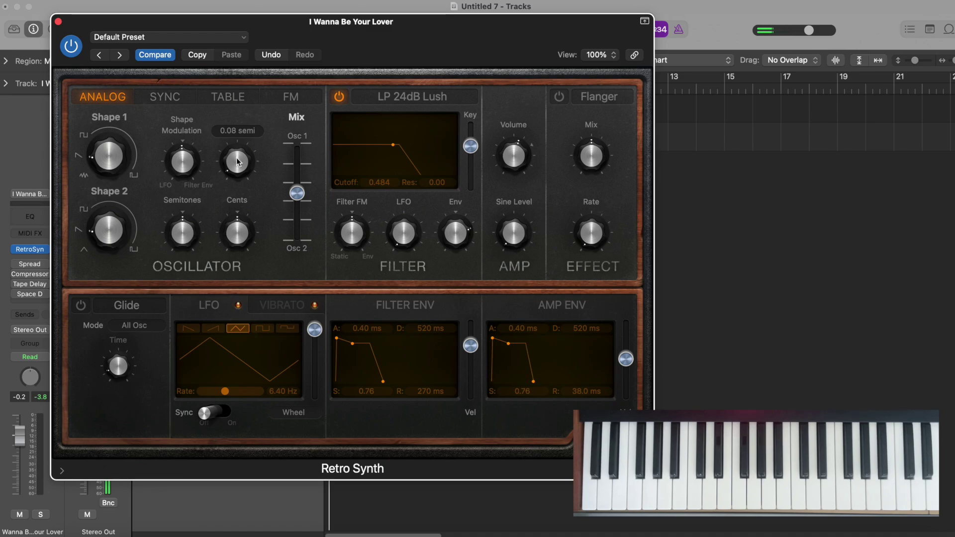
mouse_move(112, 231)
left_click_drag(111, 234, 106, 224)
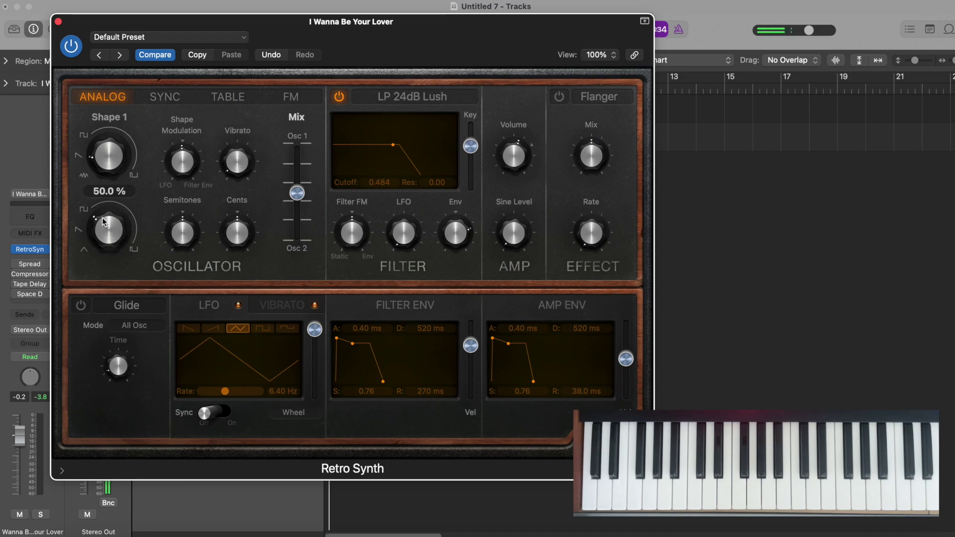
- Raise the oscillator's Cents detune slightly and shift the oscillator Mix a little toward Osc 1
mouse_move(237, 233)
left_click_drag(238, 234, 237, 231)
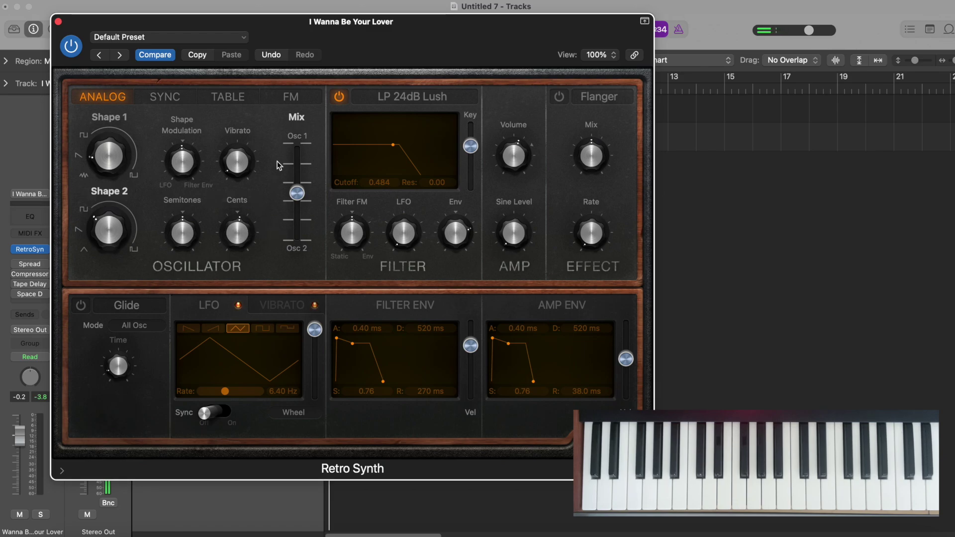
left_click_drag(297, 193, 297, 187)
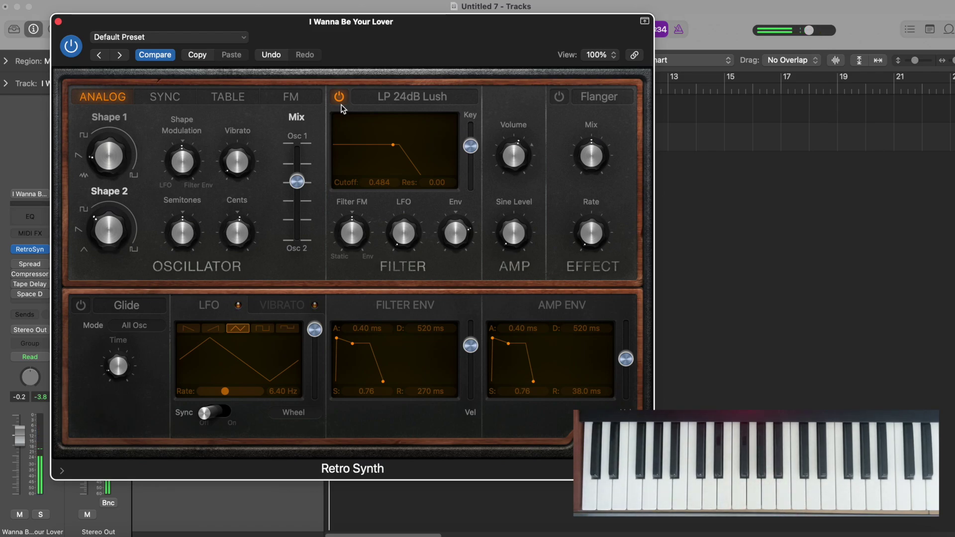
- Switch the filter to LP 24dB Lush (Fat), set its Cutoff to 0.632 and reduce its Env amount slightly
left_click(386, 98)
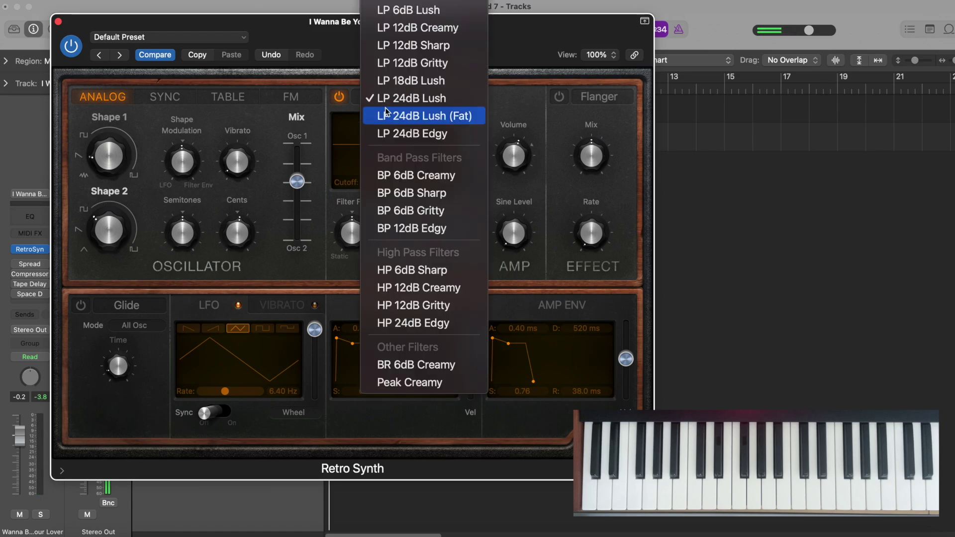
left_click(420, 117)
left_click_drag(385, 182, 385, 155)
mouse_move(457, 235)
left_click_drag(451, 238, 451, 246)
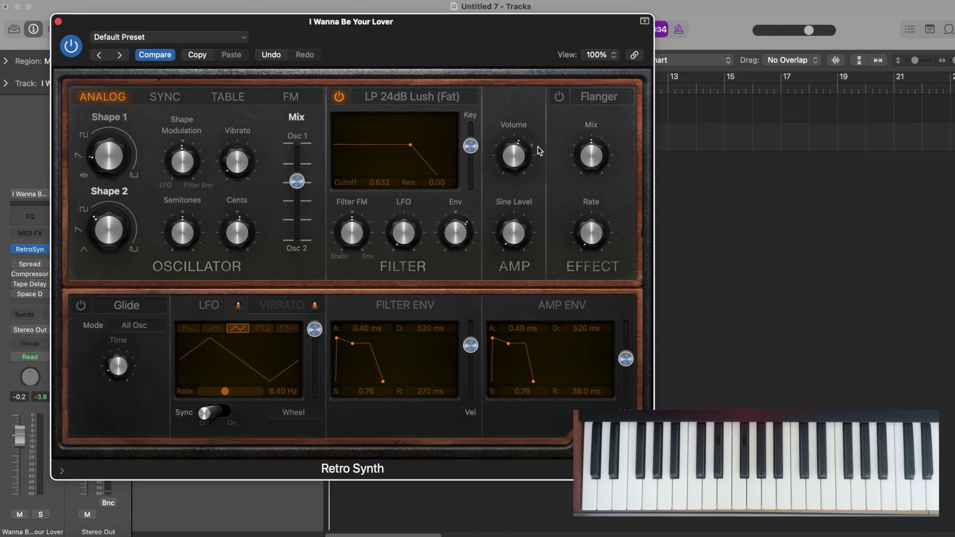
- Enable Retro Synth's built-in effect as Chorus and raise its Mix and Rate
left_click(558, 96)
left_click(591, 96)
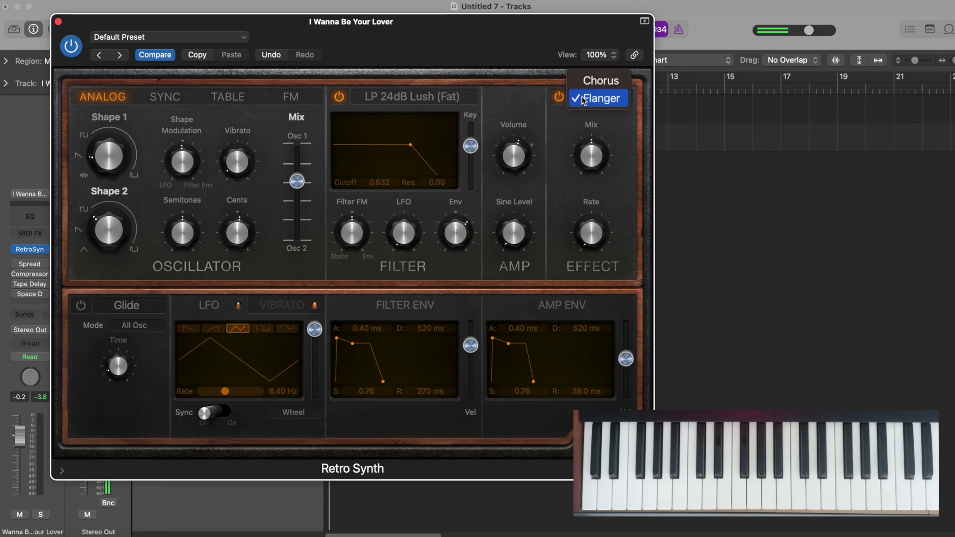
left_click(582, 81)
mouse_move(595, 163)
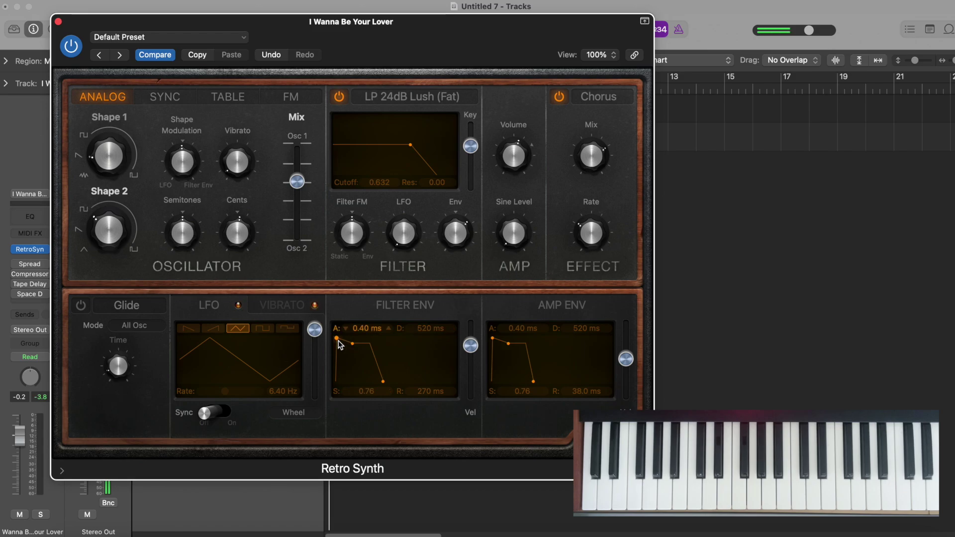
- Shape the filter envelope with attack 30.0 ms, decay 220 ms, sustain 0.11 and release 97.0 ms
left_click_drag(339, 340, 355, 356)
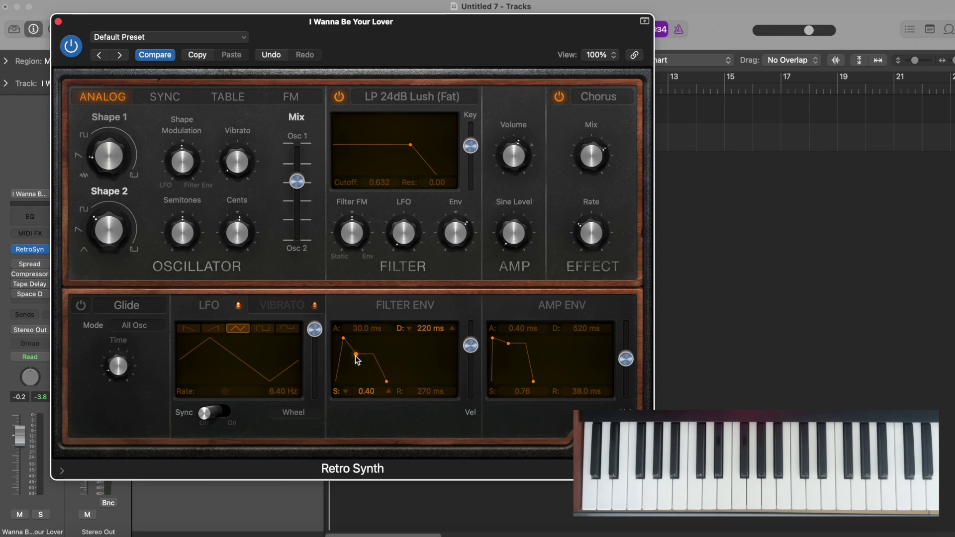
left_click_drag(361, 395, 361, 414)
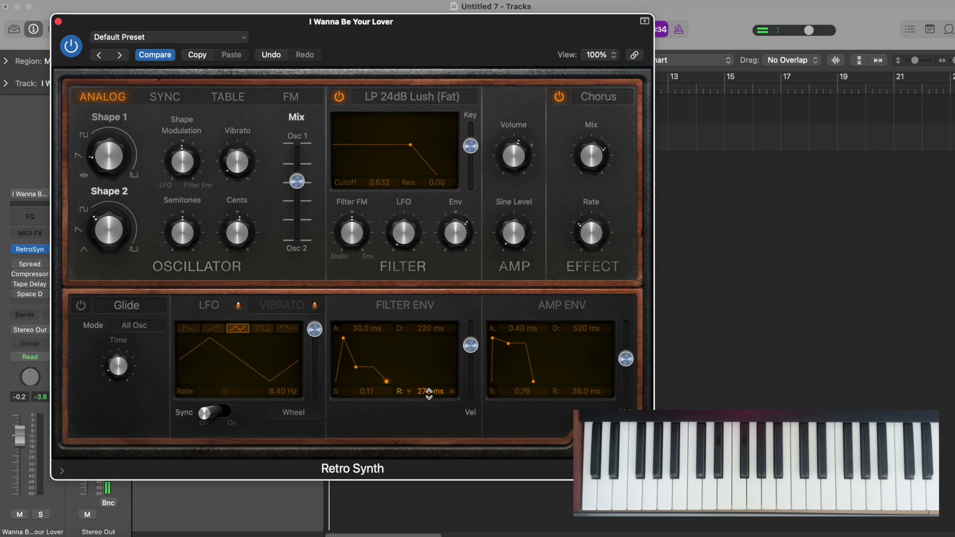
left_click_drag(428, 393, 429, 399)
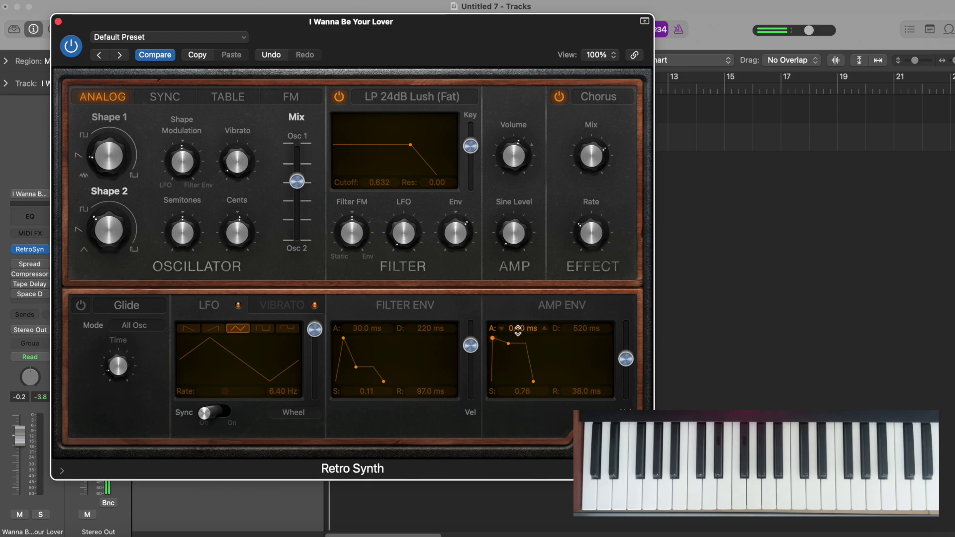
- Shape the amp envelope with attack 4.90 ms, decay 950 ms, sustain 0.20 and release 97.0 ms, and close Retro Synth
left_click_drag(493, 338, 497, 338)
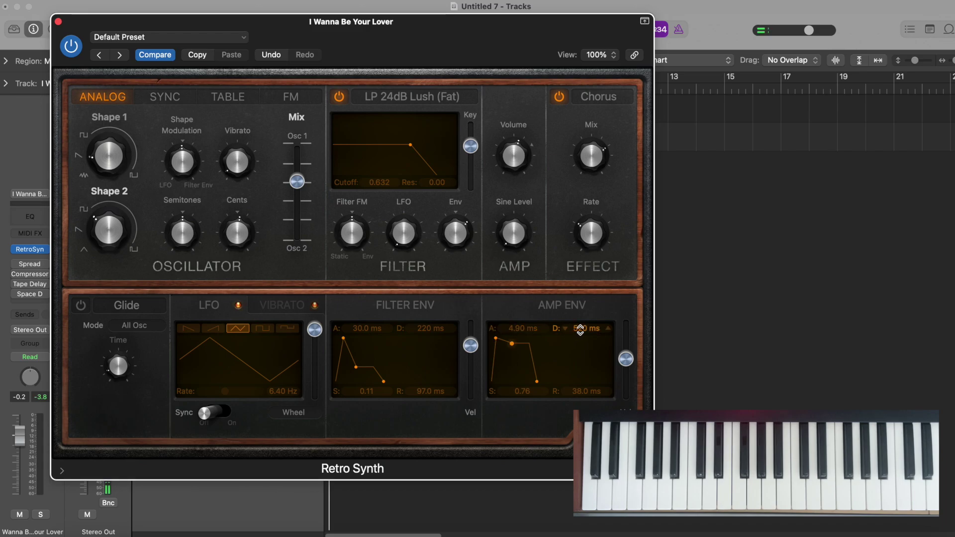
left_click_drag(586, 328, 586, 318)
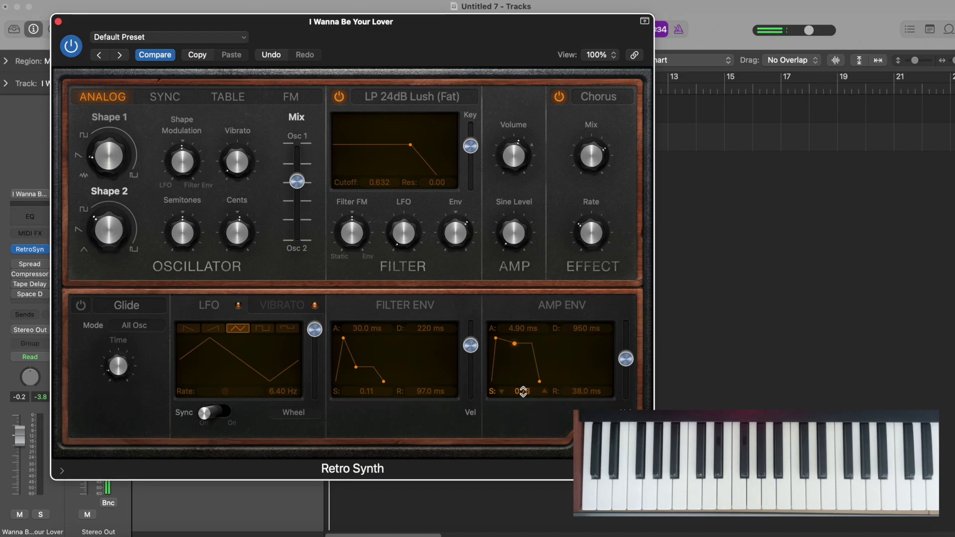
left_click_drag(522, 391, 523, 415)
left_click_drag(589, 391, 589, 386)
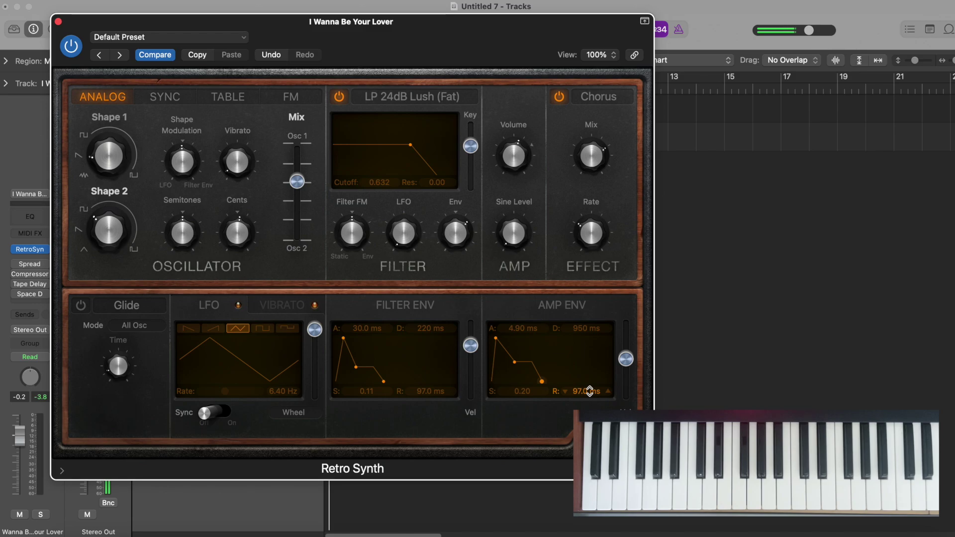
left_click(57, 21)
- Enable the Stereo Spread effect, recall its default setting and raise its Lower Freq. to 49 Hz
mouse_move(23, 275)
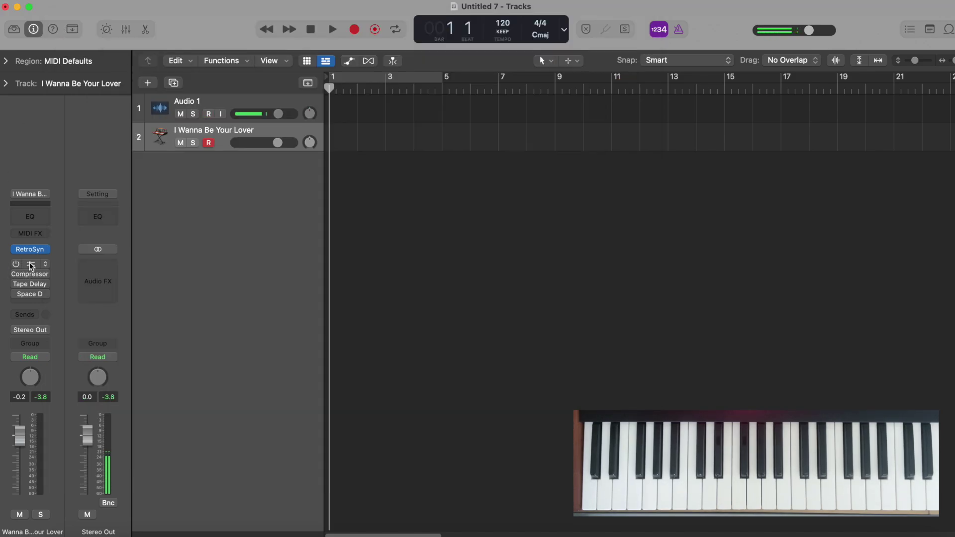
left_click(30, 265)
left_click_drag(344, 150, 164, 76)
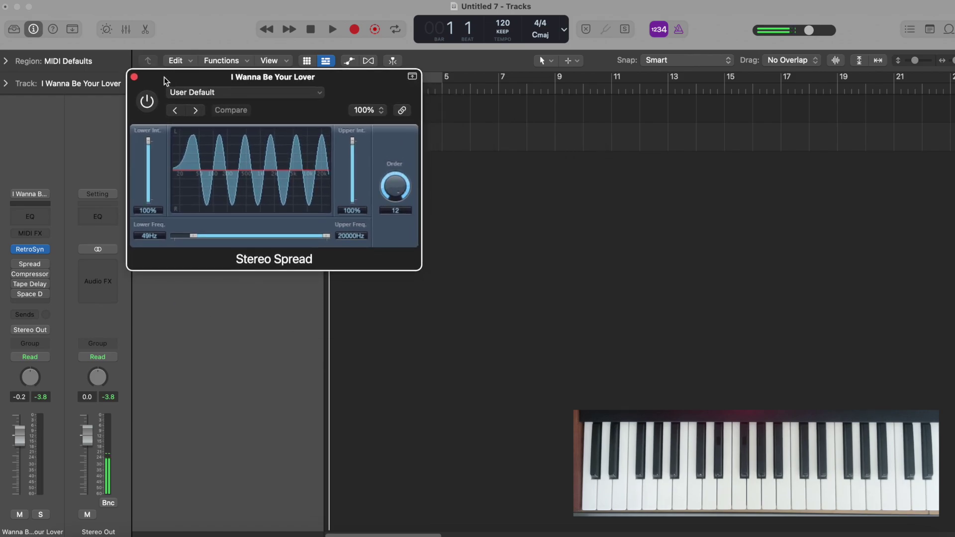
left_click(147, 102)
left_click(178, 92)
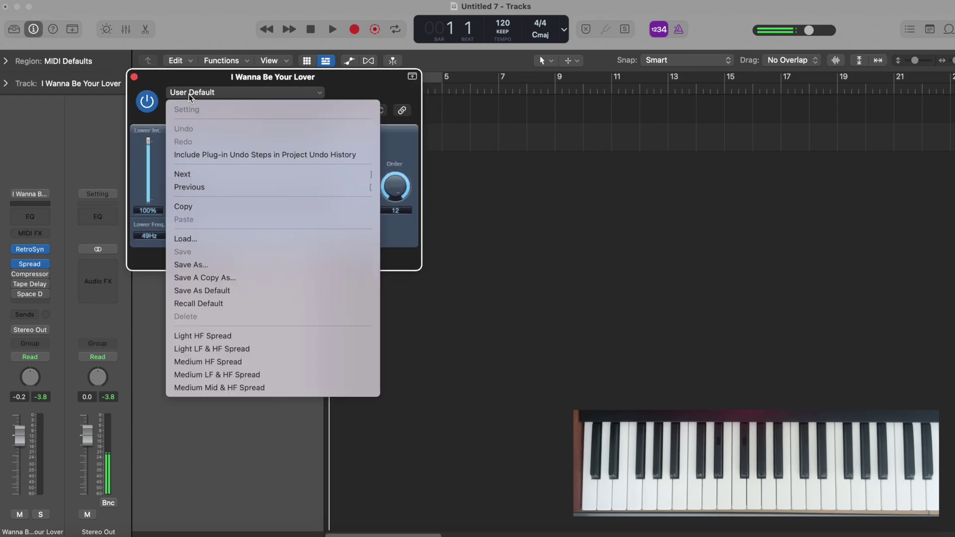
left_click(188, 303)
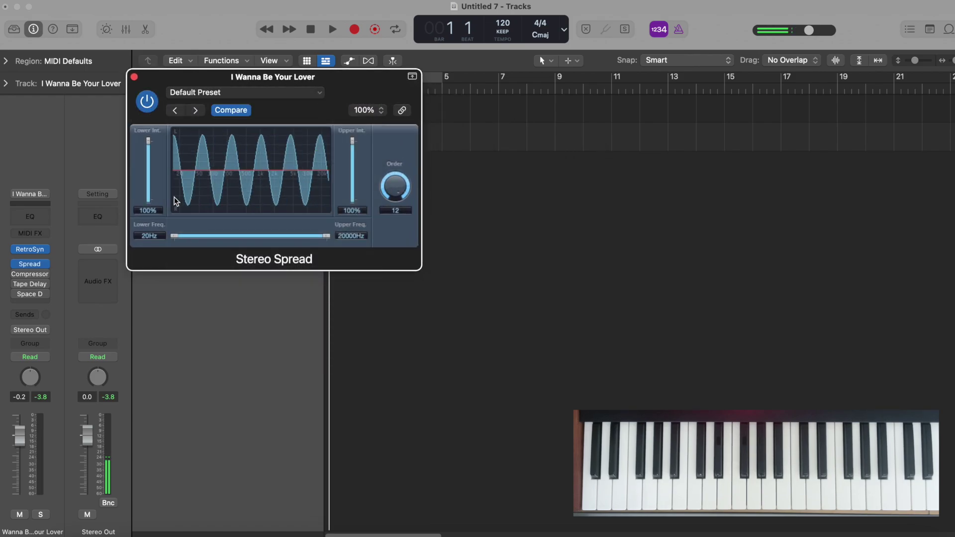
left_click_drag(174, 239, 196, 241)
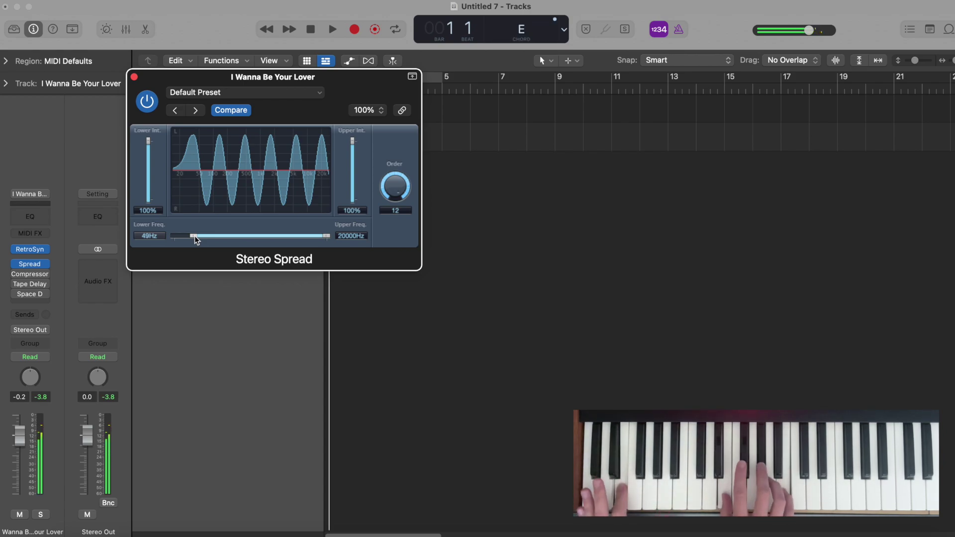
- Compare the sound with Stereo Spread bypassed and active, leave it enabled and close its window
left_click(144, 100)
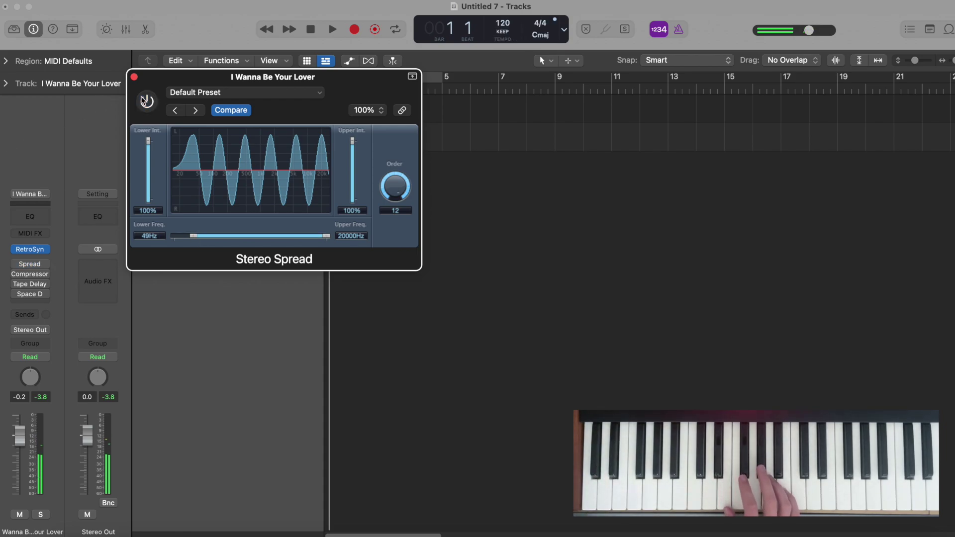
left_click(145, 99)
left_click(134, 77)
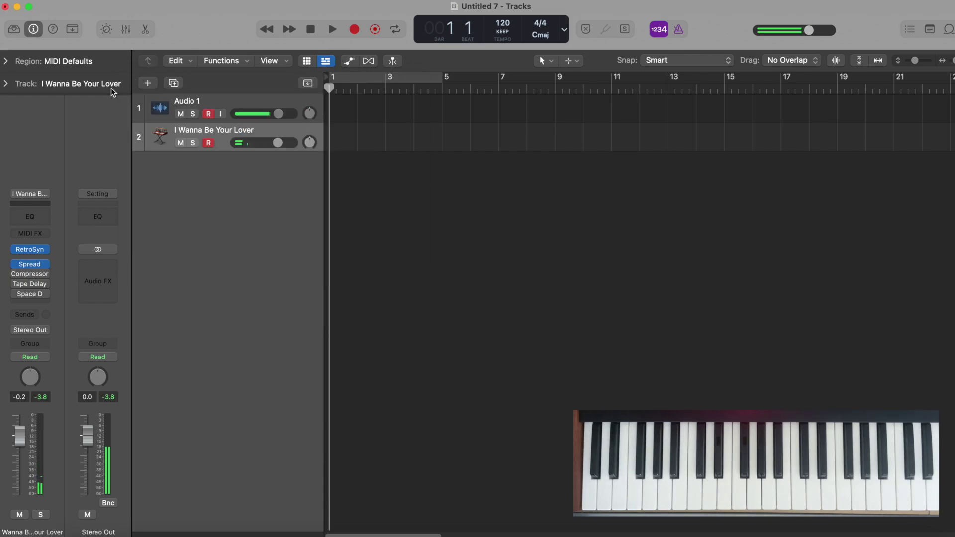
- Enable the Compressor effect, recall its default setting and switch its circuit type to Vintage FET
mouse_move(20, 280)
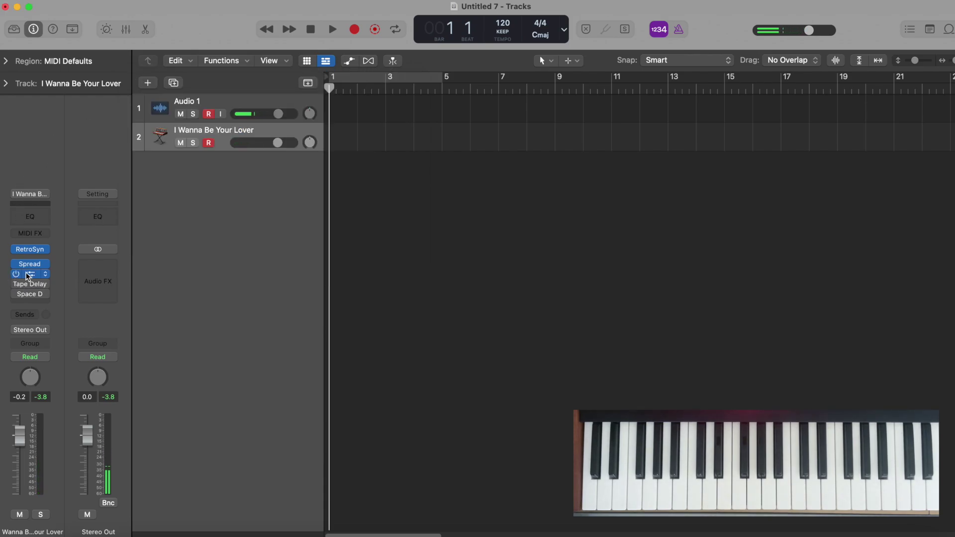
left_click(29, 274)
left_click_drag(408, 123, 180, 59)
left_click(171, 73)
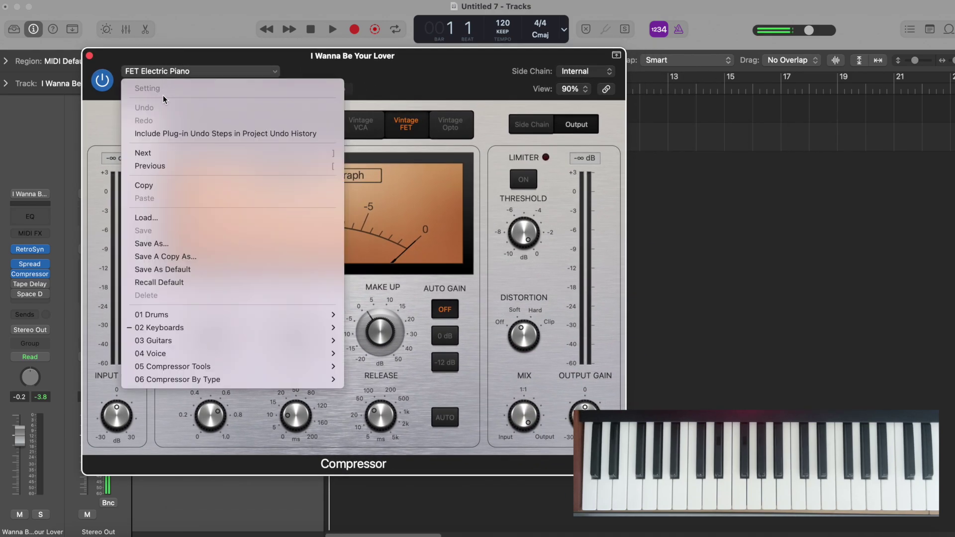
mouse_move(159, 326)
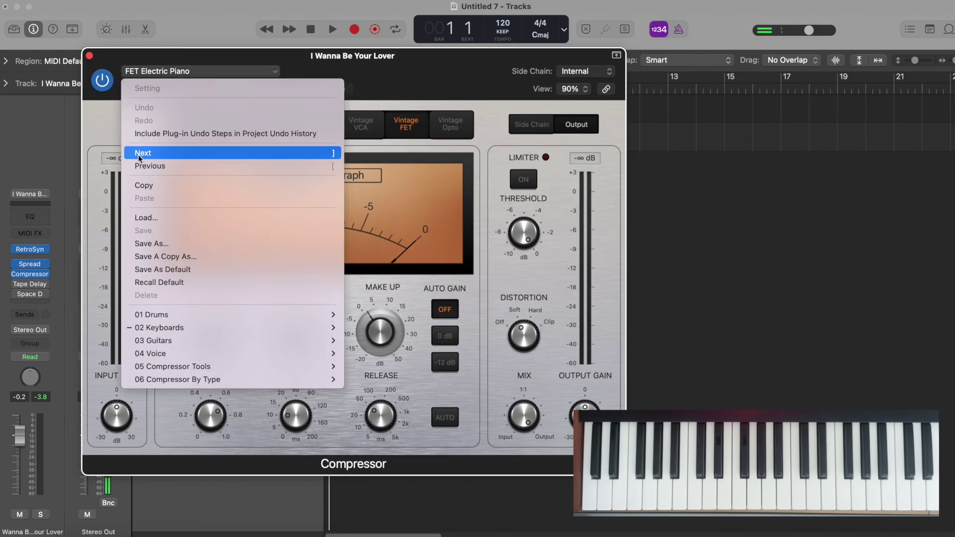
left_click(154, 282)
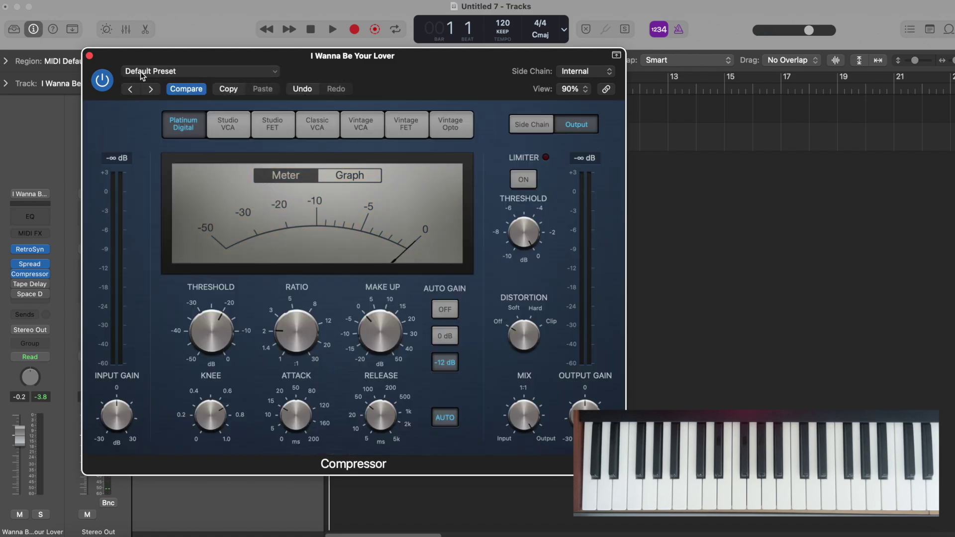
left_click(404, 126)
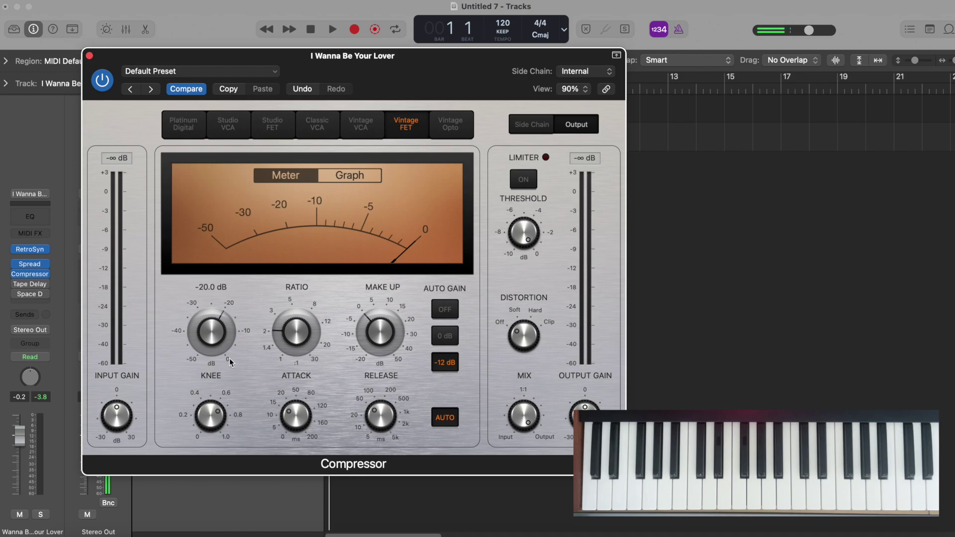
- Raise the compressor threshold to just below -10 dB, set the ratio to 2.2:1 and slightly increase the make-up gain
mouse_move(213, 337)
left_click_drag(213, 337, 208, 318)
mouse_move(296, 326)
left_click_drag(296, 326, 296, 324)
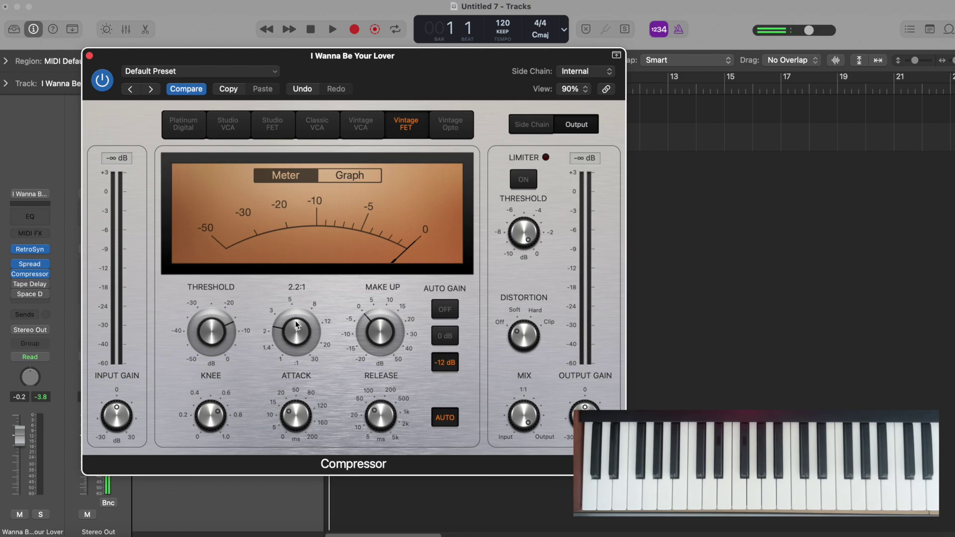
left_click_drag(373, 343, 378, 334)
- Shorten the compressor attack to about 10 ms, set the release to 45.0 ms and close its window
mouse_move(208, 417)
mouse_move(303, 424)
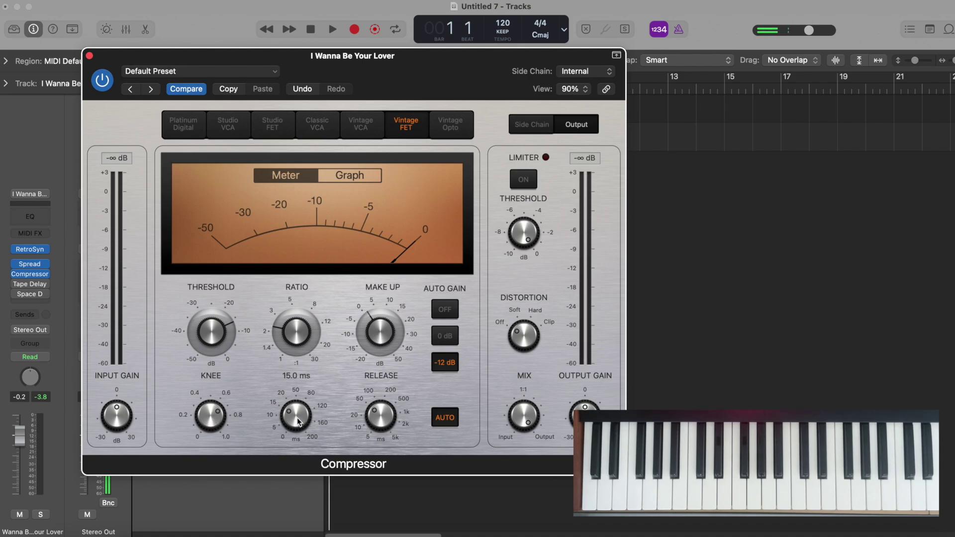
left_click_drag(298, 425, 298, 431)
left_click_drag(378, 427, 379, 426)
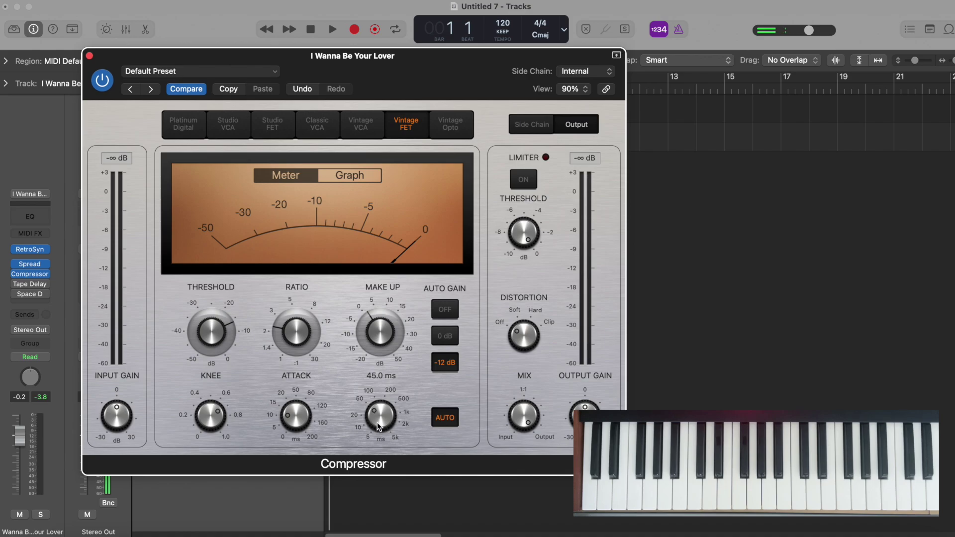
mouse_move(325, 319)
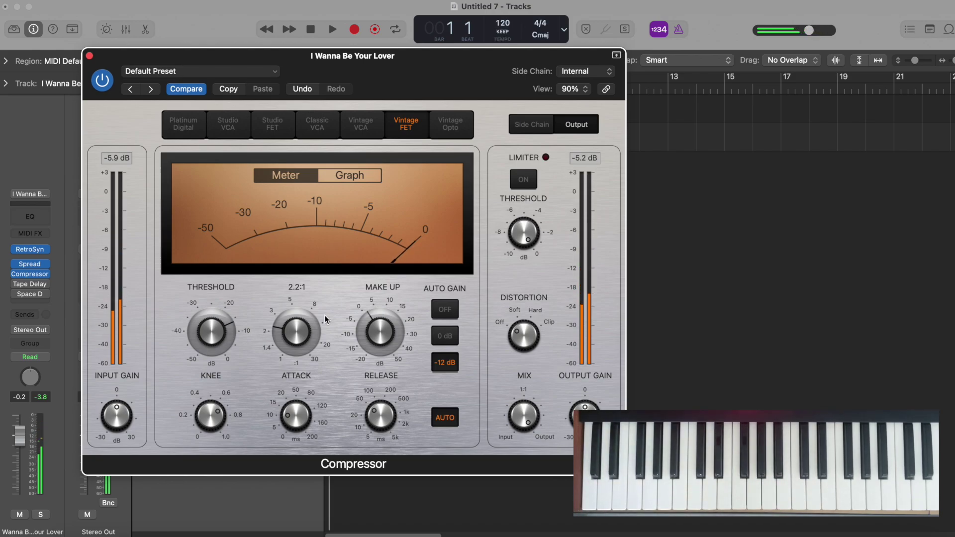
left_click(89, 55)
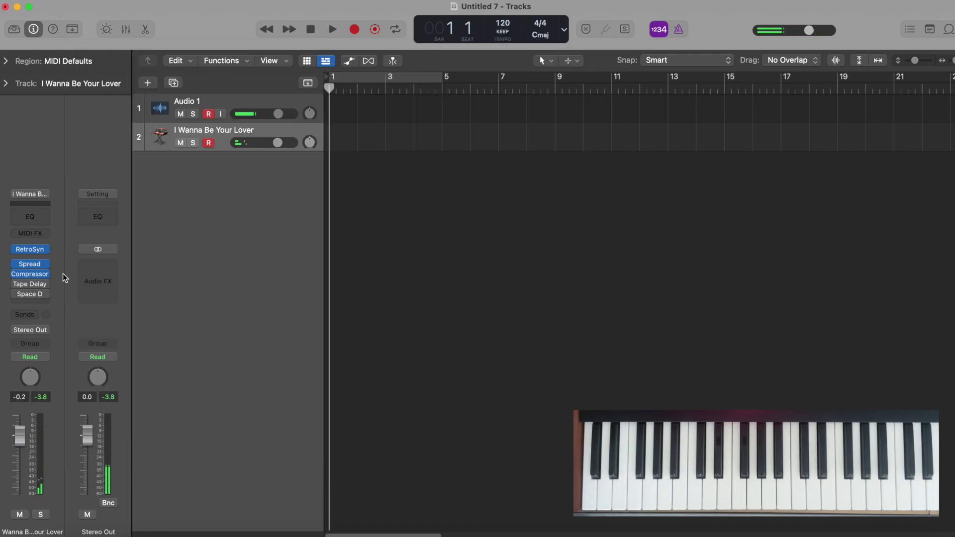
- Enable the Tape Delay effect and recall its default setting
left_click(27, 287)
left_click_drag(367, 155, 110, 81)
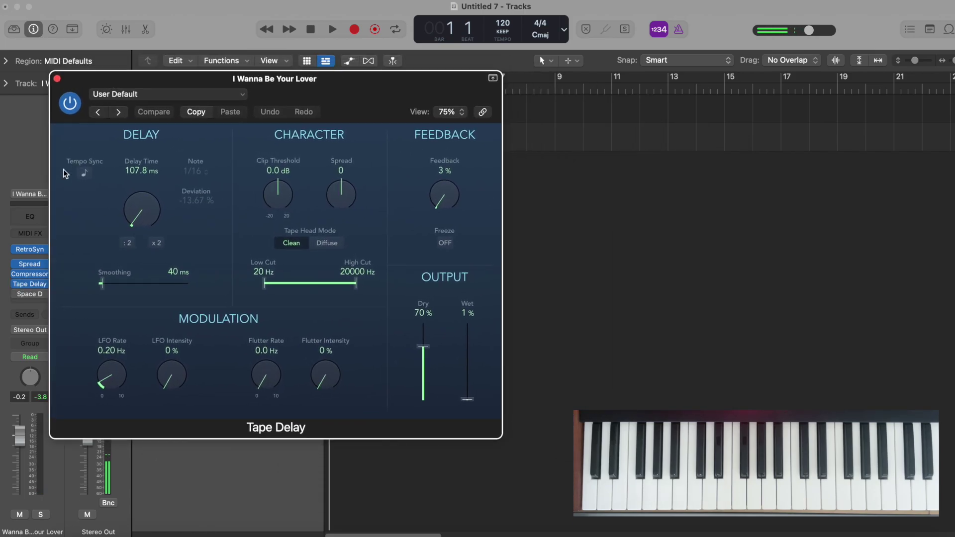
left_click(126, 97)
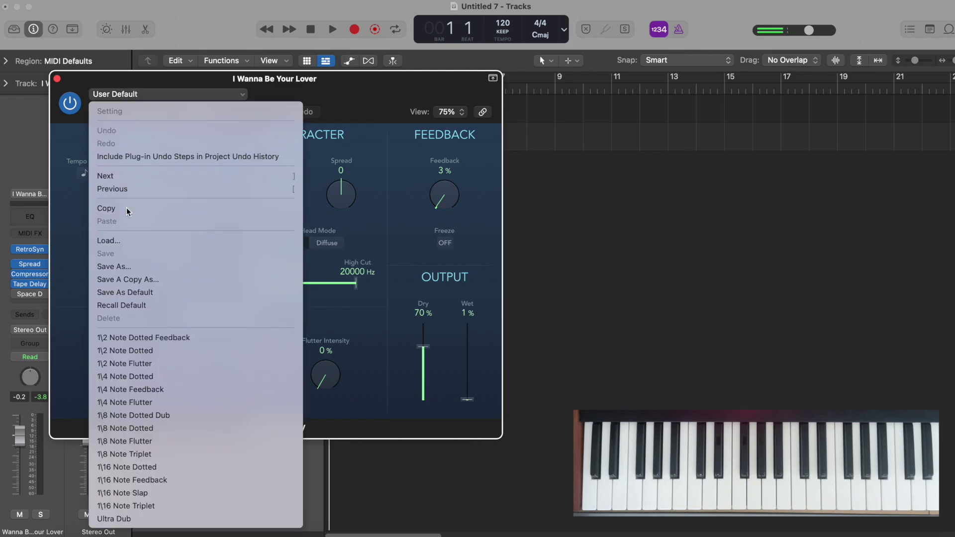
left_click(123, 305)
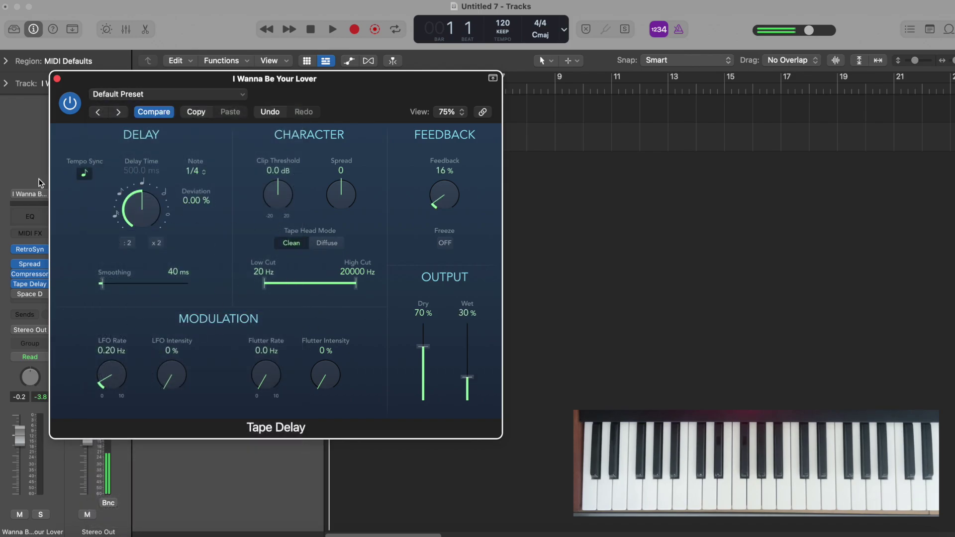
- Turn off the delay's tempo sync, set delay time 108.1 ms, feedback 3% and wet 1%, and close its window
left_click(84, 174)
left_click_drag(141, 215, 142, 227)
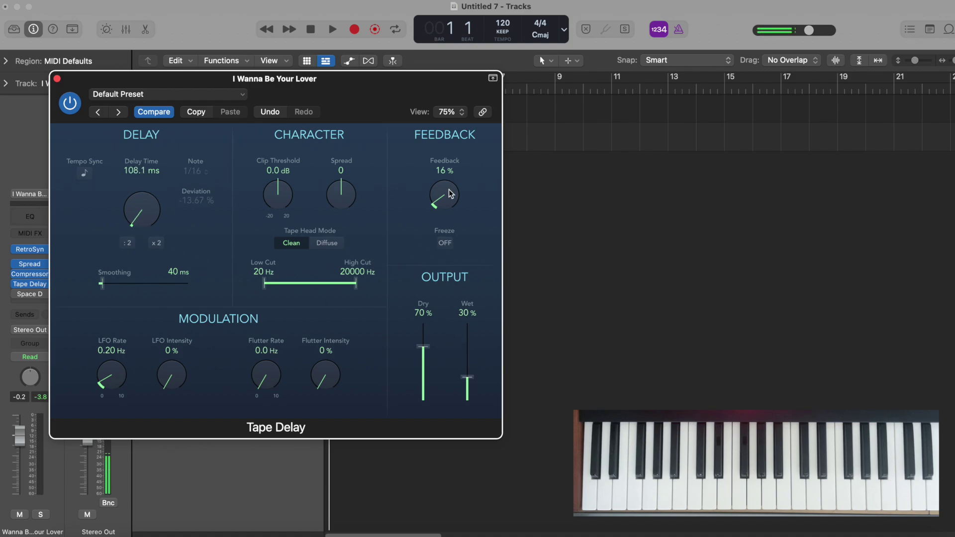
left_click_drag(444, 195, 445, 205)
left_click_drag(467, 381, 468, 402)
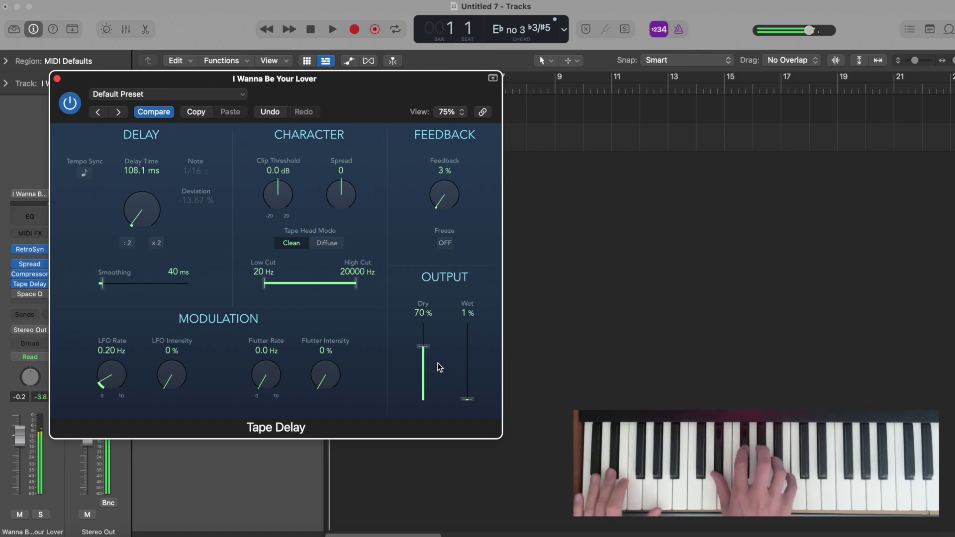
key("super+w")
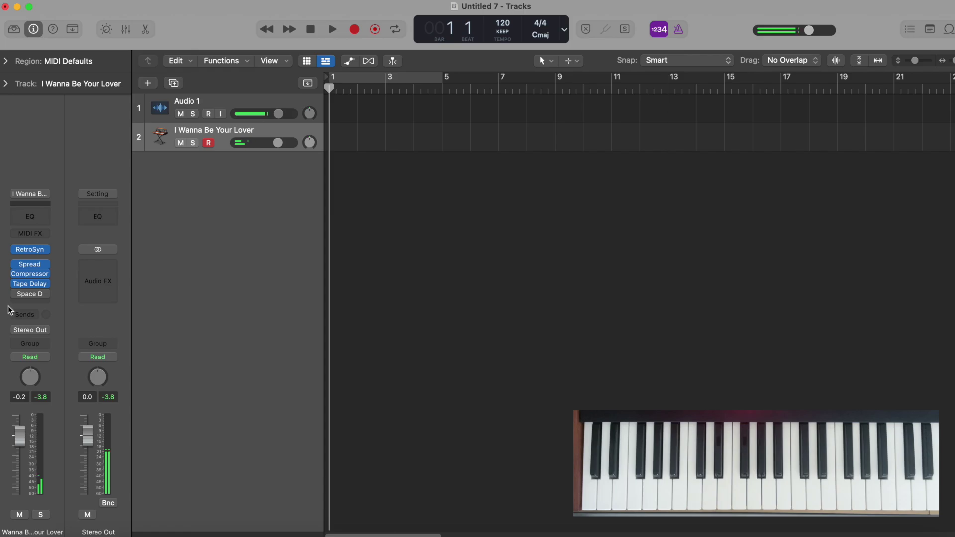
- Enable Space Designer with the 1.6s Small Hall preset from Medium Spaces, lower its wet level to -36.0 dB and close its window
left_click(30, 296)
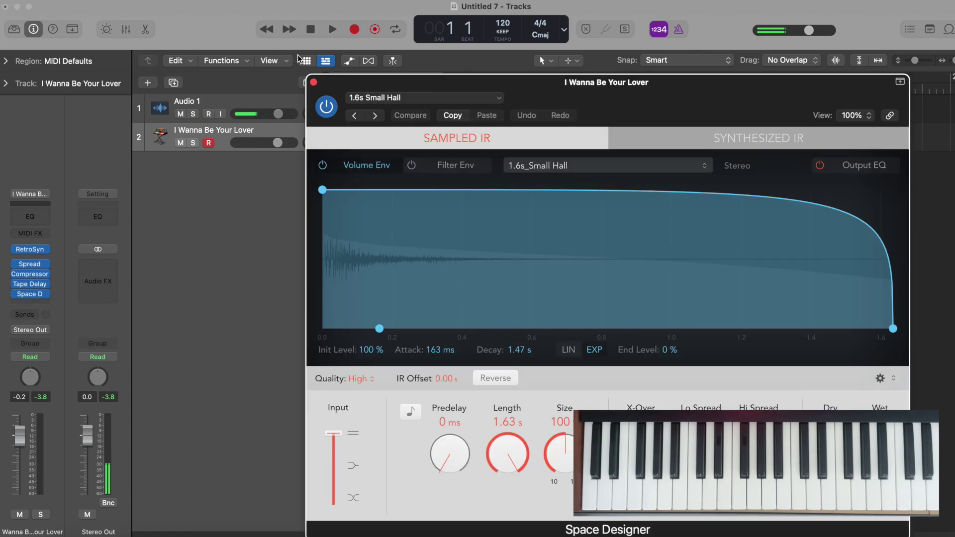
left_click_drag(373, 75, 103, 36)
left_click(102, 48)
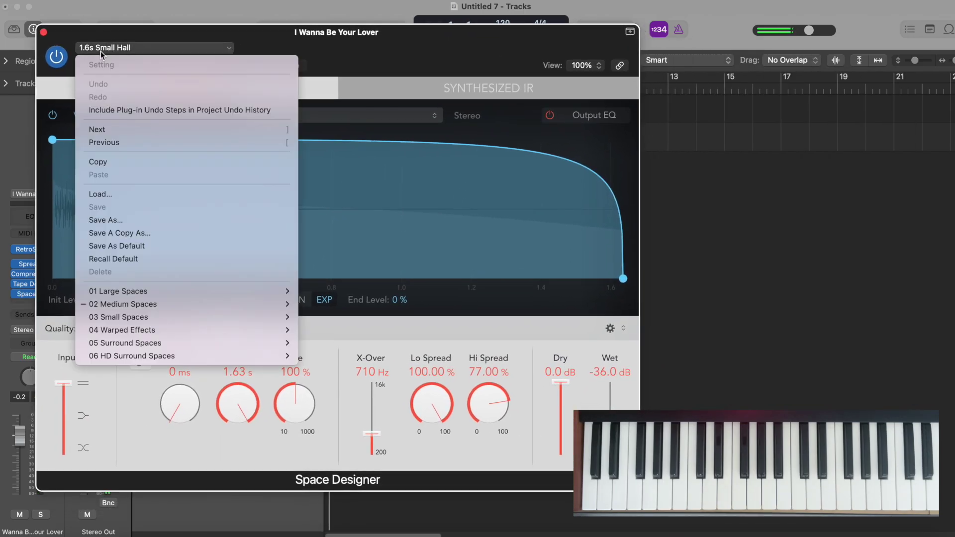
mouse_move(121, 304)
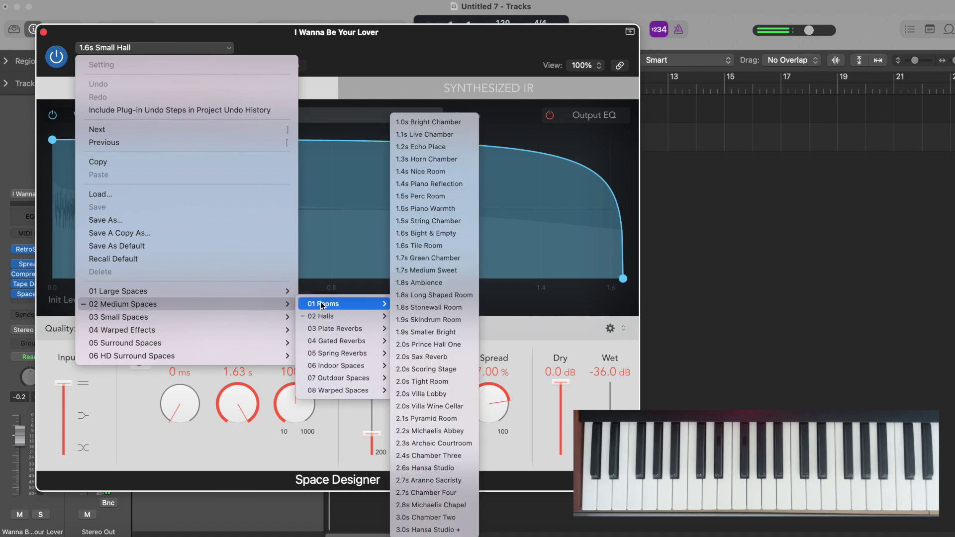
left_click(434, 366)
left_click_drag(610, 421, 611, 446)
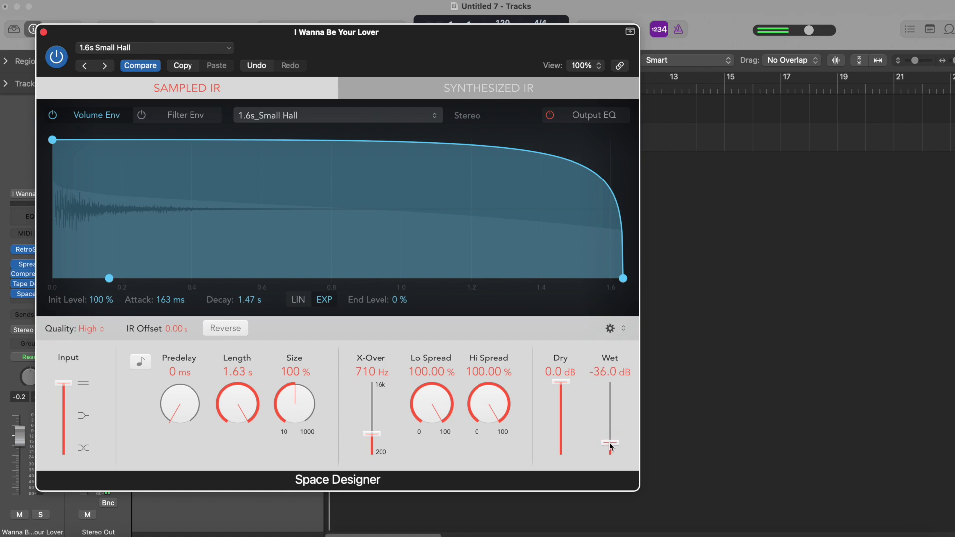
left_click(43, 32)
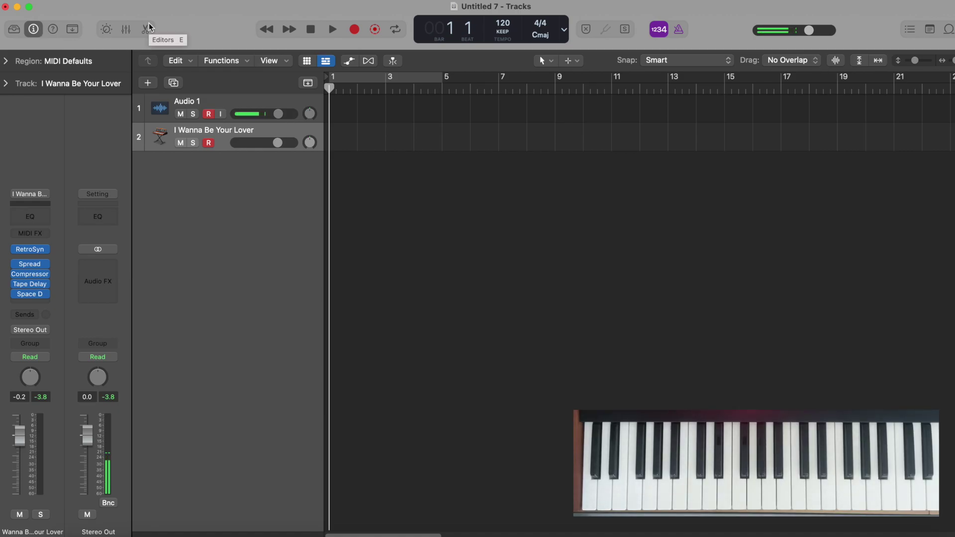